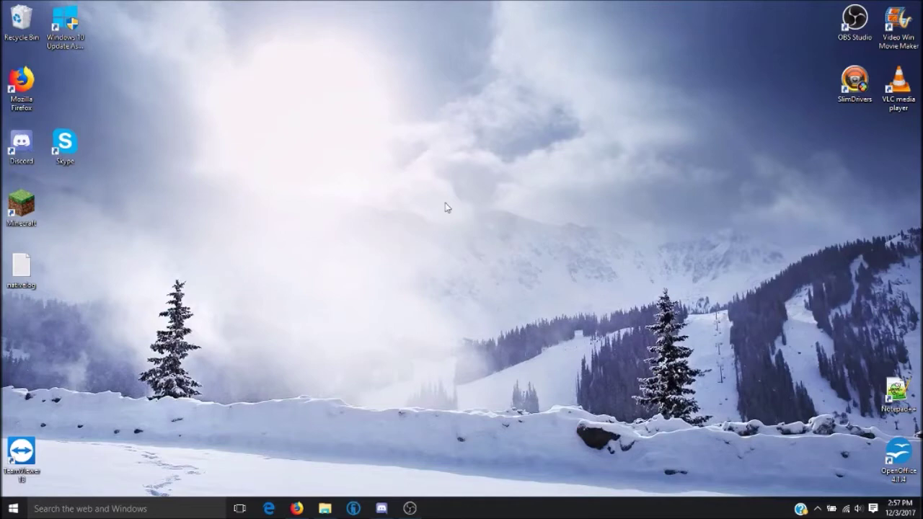
Download and save the Technic Launcher for Windows from the Firefox download page
click(299, 513)
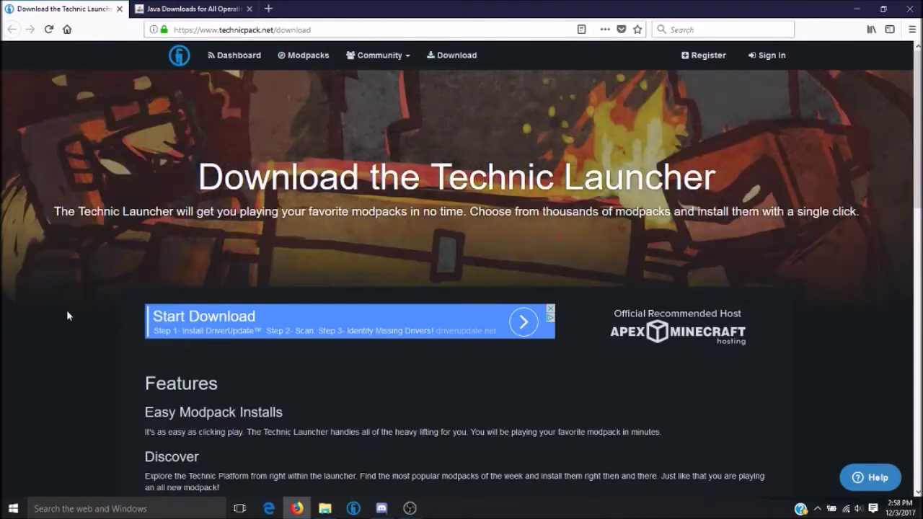
scroll(67, 316, down, 6)
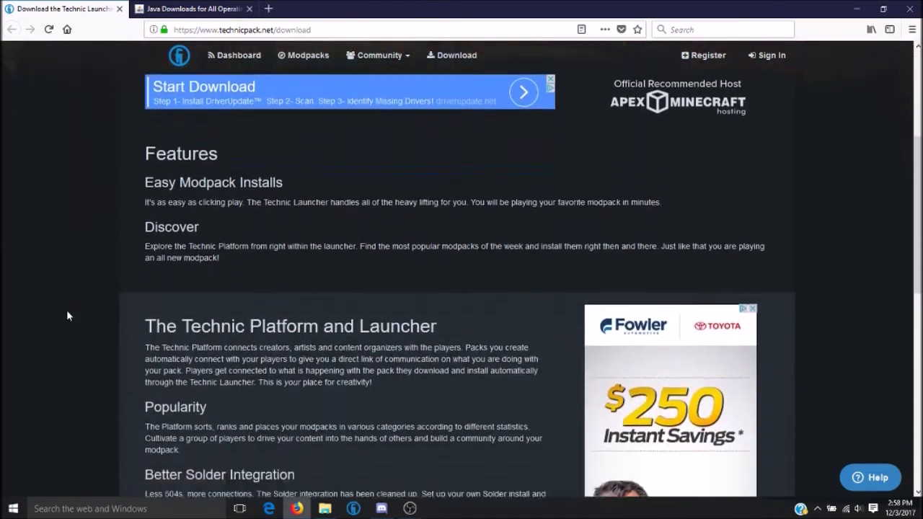
scroll(68, 315, down, 5)
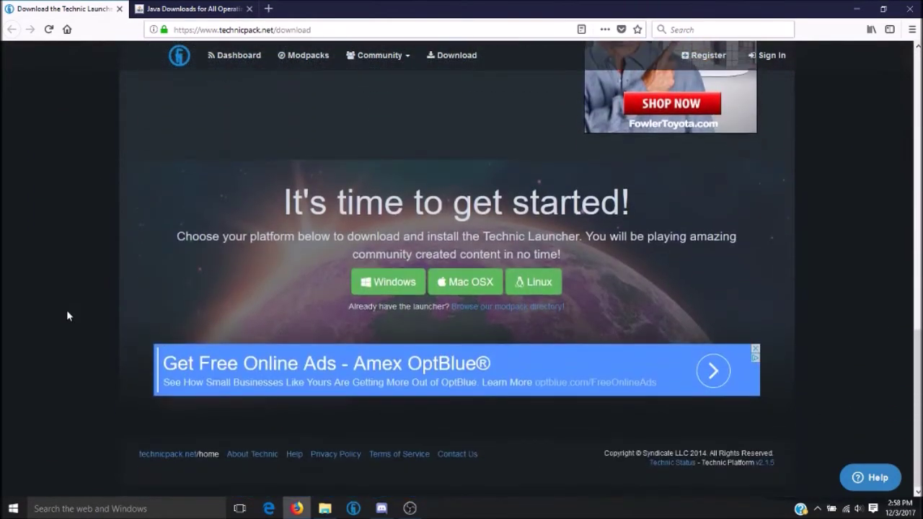
click(393, 287)
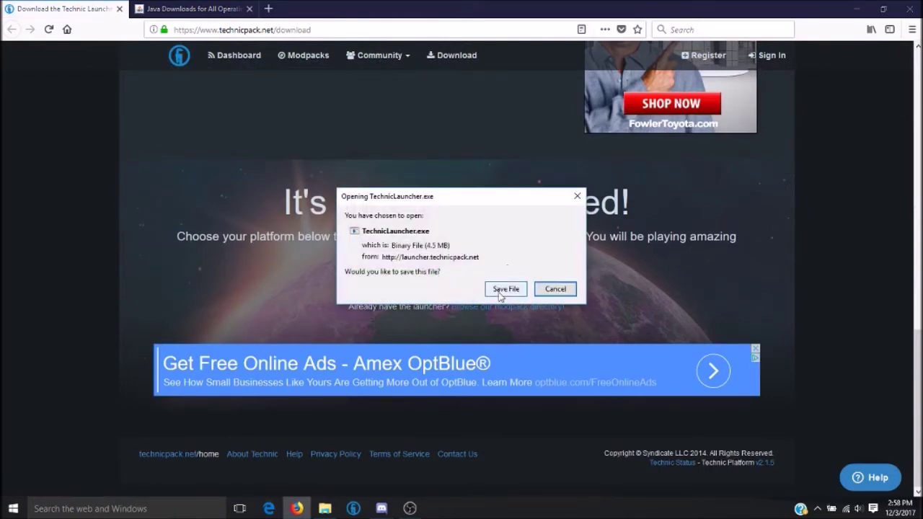
click(503, 293)
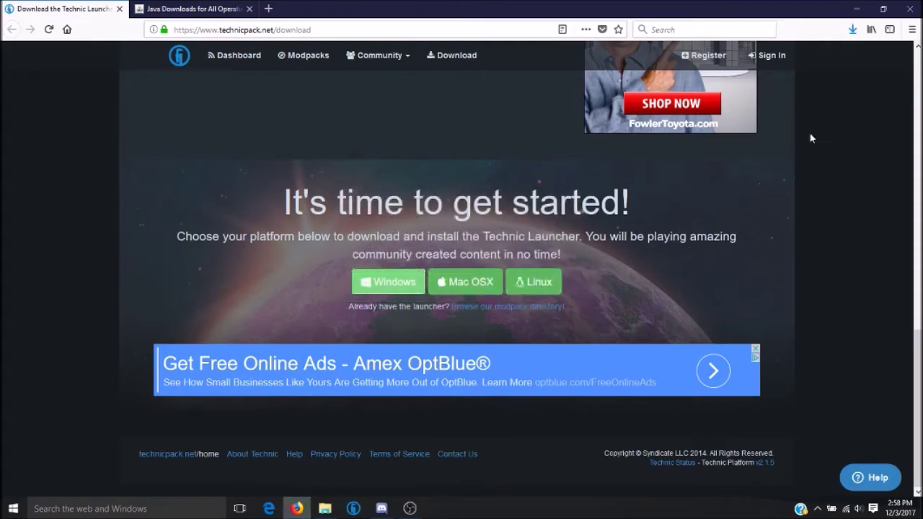
Run the downloaded TechnicLauncher(1).exe and minimize Firefox to the desktop
click(855, 33)
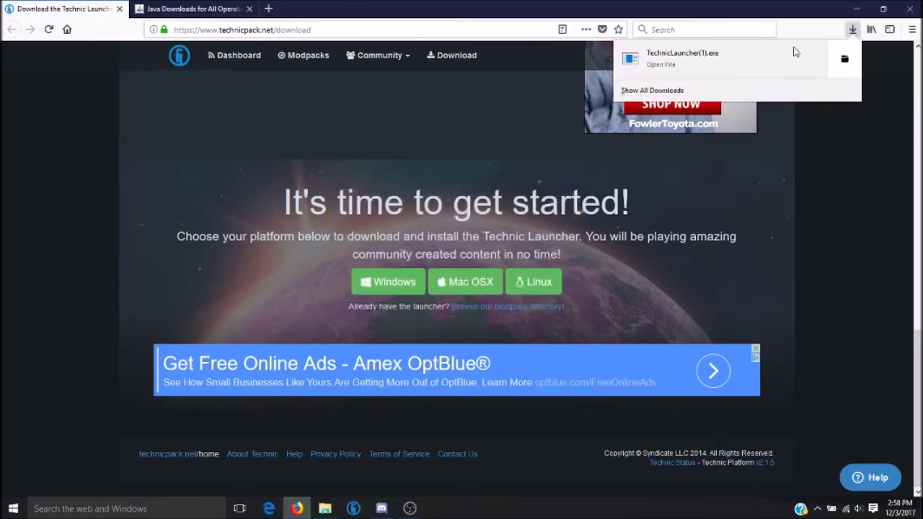
click(794, 52)
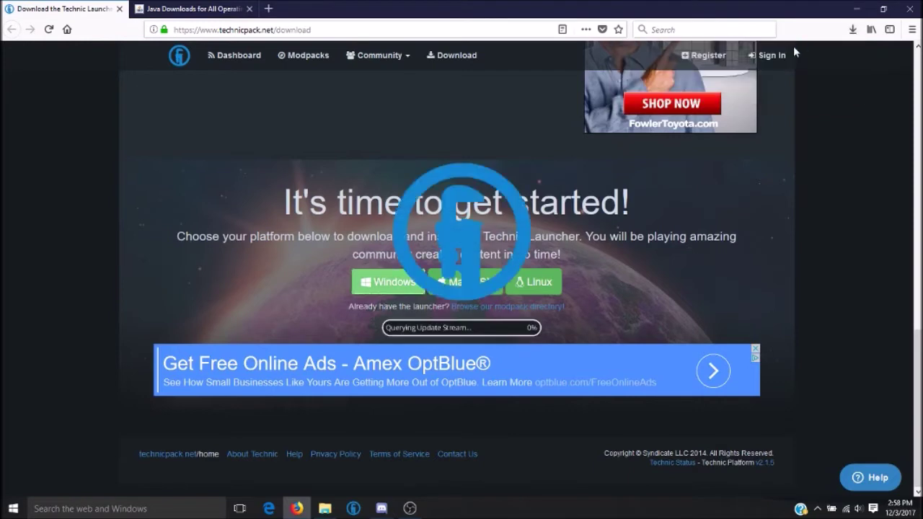
click(848, 7)
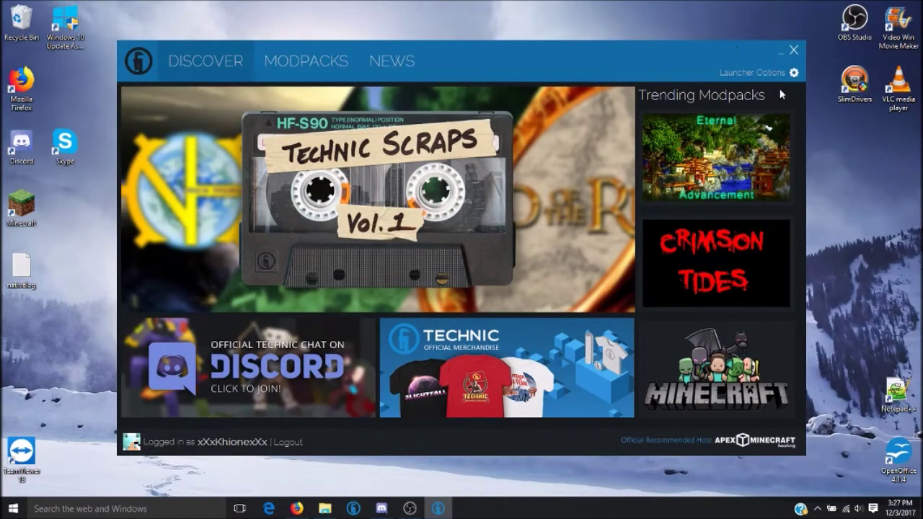
Check the launcher's Java memory options and leave the allocation at 1 GB, the maximum offered
click(734, 81)
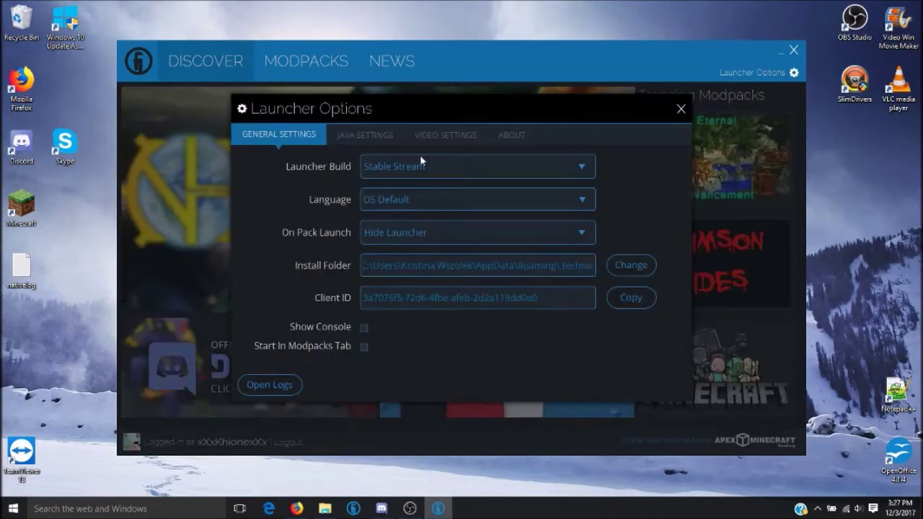
click(366, 135)
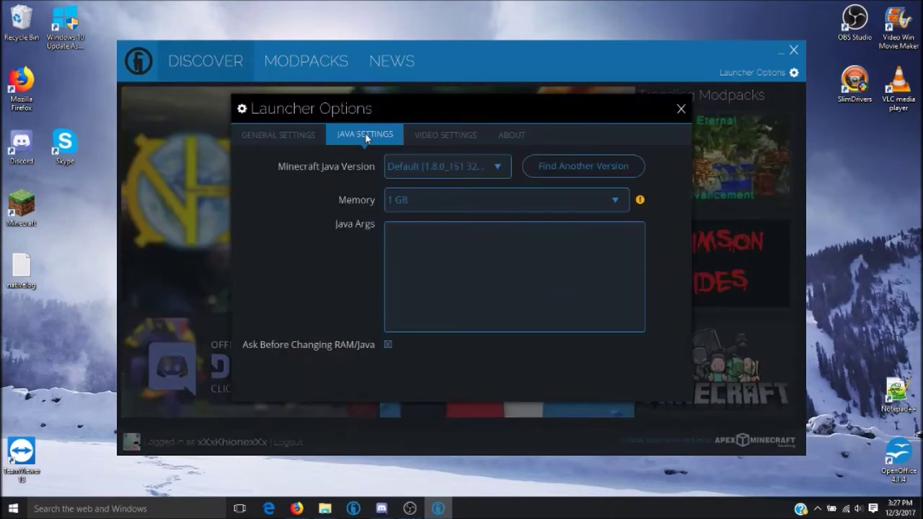
click(617, 202)
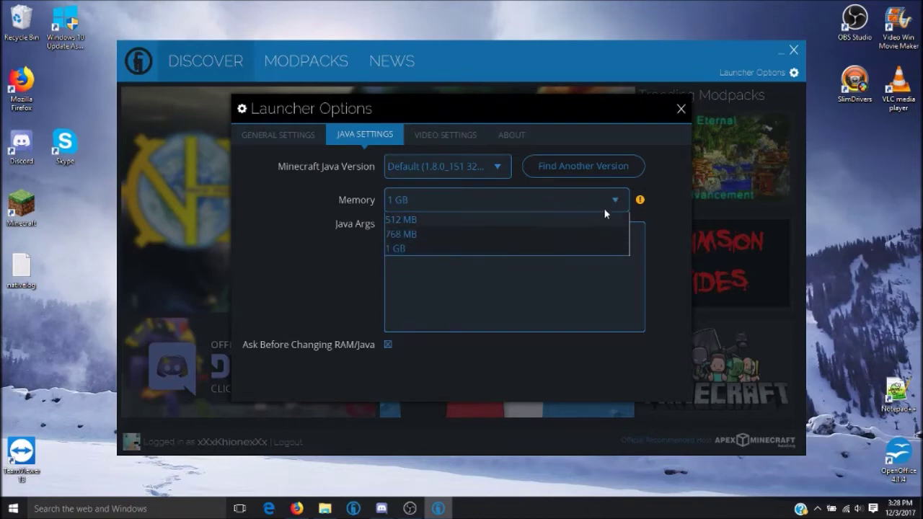
click(608, 208)
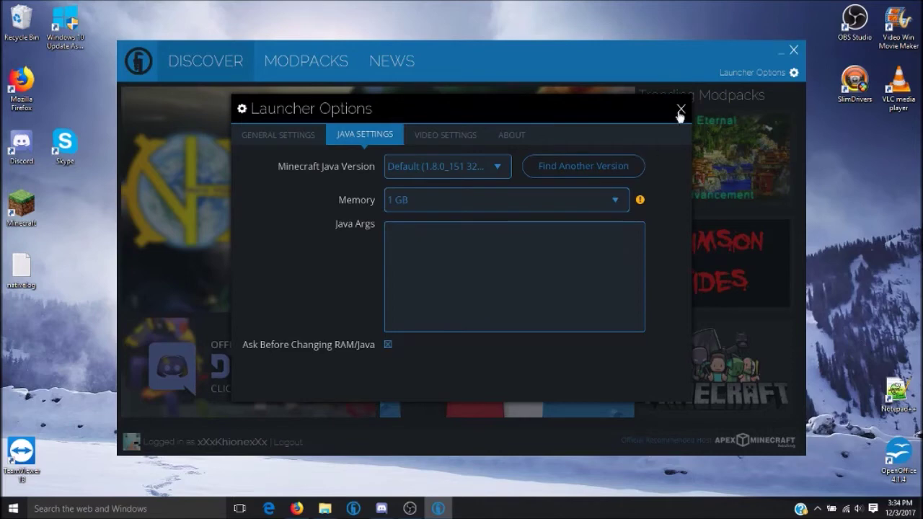
click(680, 111)
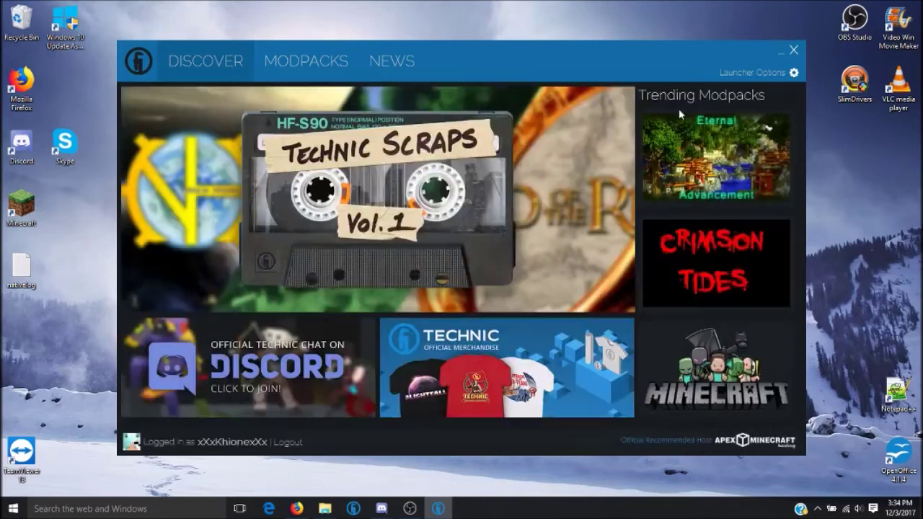
Close the launcher, then download and run the Windows Offline (64-bit) Java installer from java.com
click(794, 49)
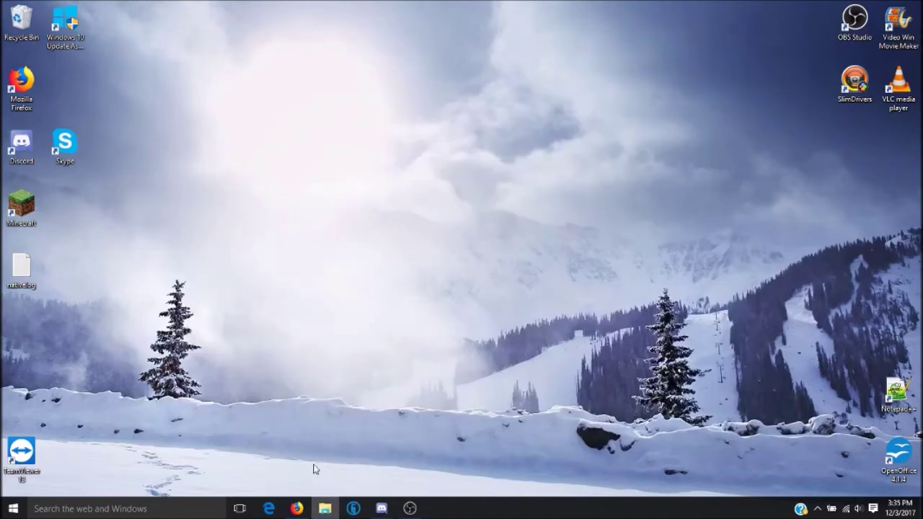
click(298, 507)
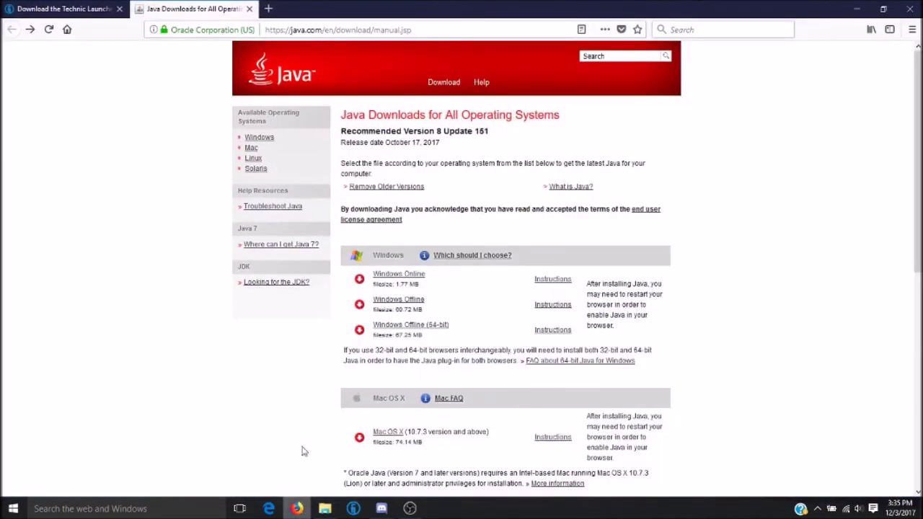
click(424, 333)
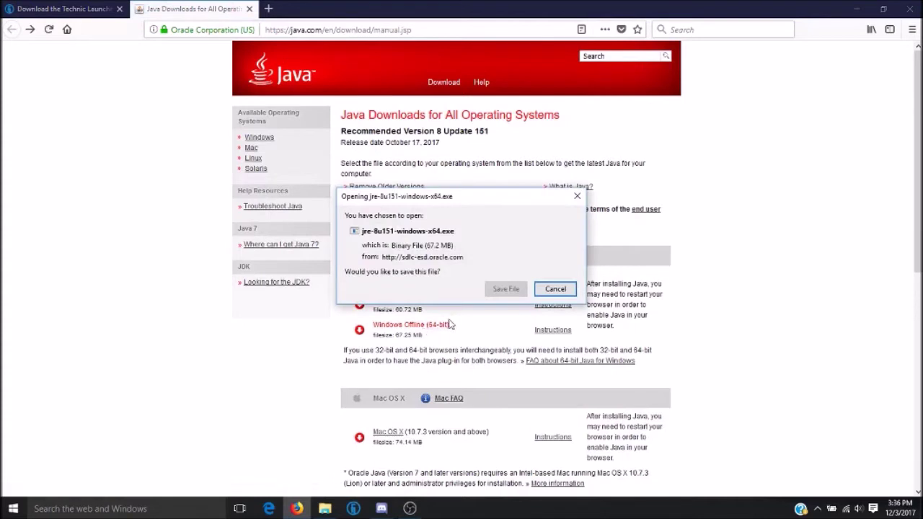
click(505, 290)
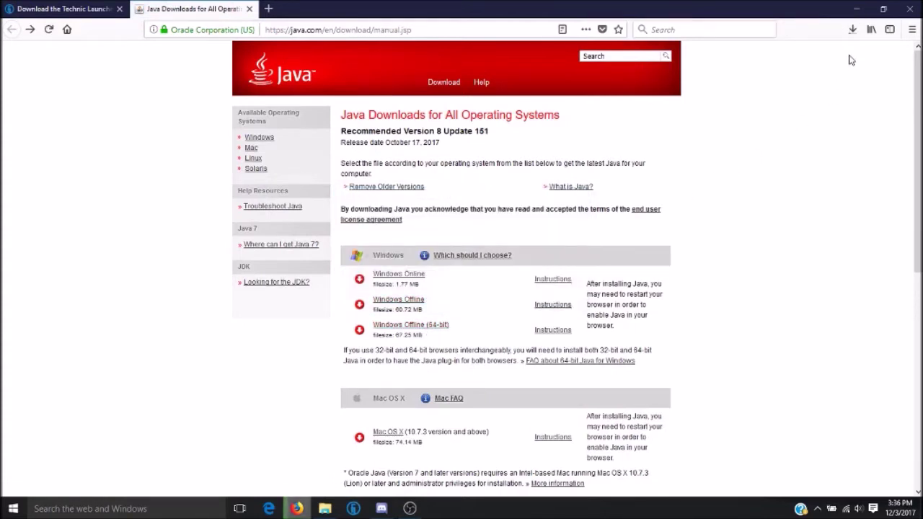
click(853, 31)
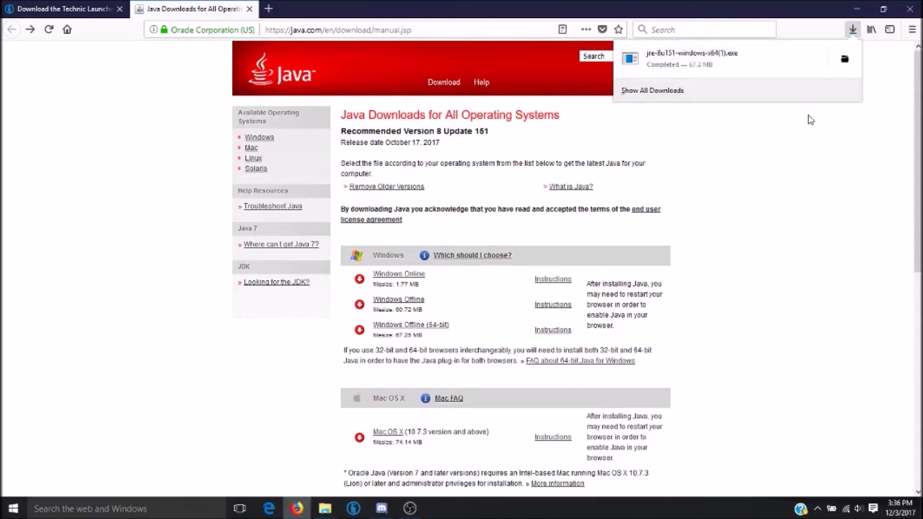
click(778, 62)
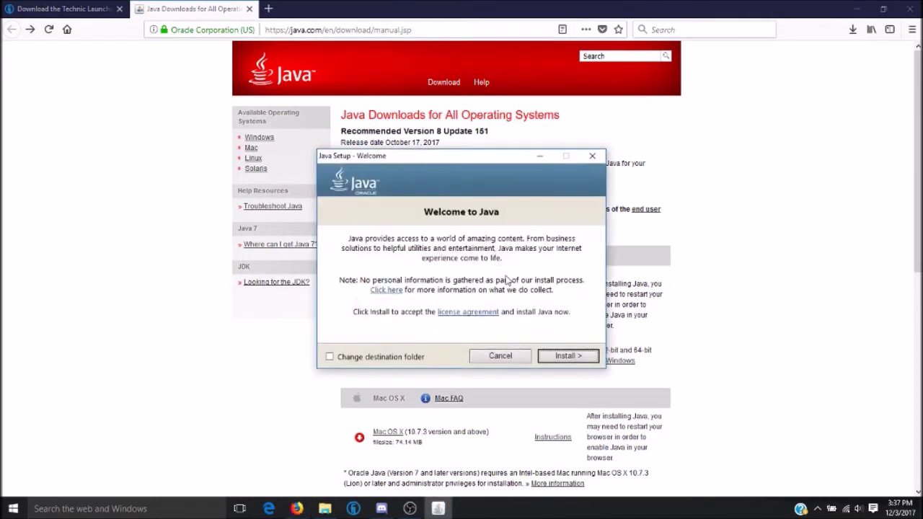
Install Java with the jre-8u151 installer and close the completion dialog
click(567, 356)
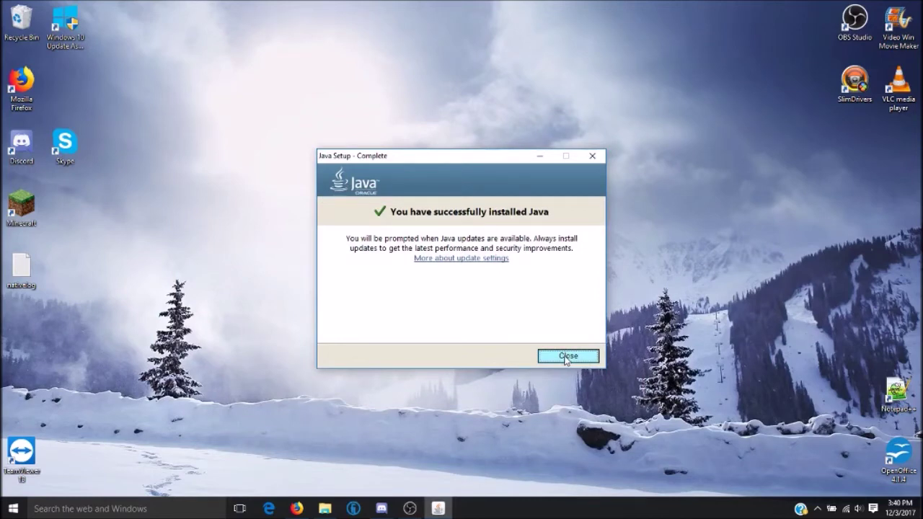
click(566, 358)
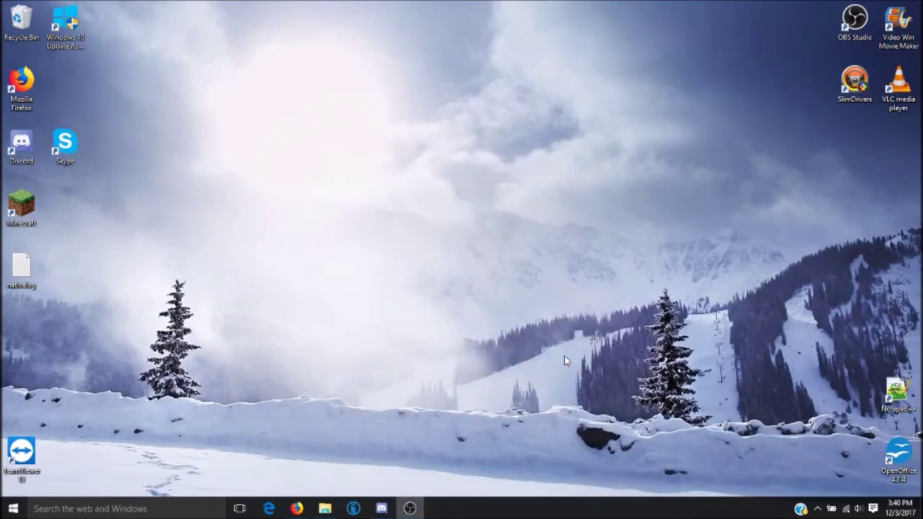
Restart Technic Launcher and raise its Java memory allocation from 1 GB to 4 GB
click(353, 508)
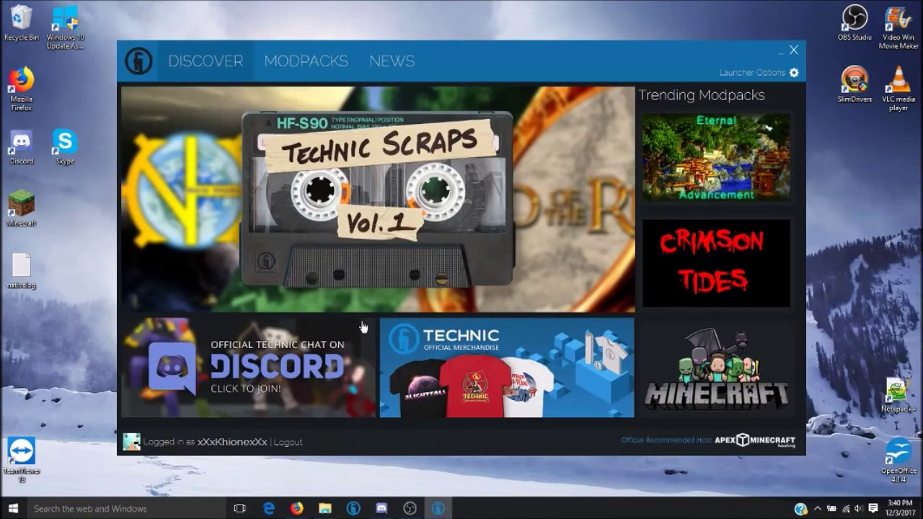
click(730, 73)
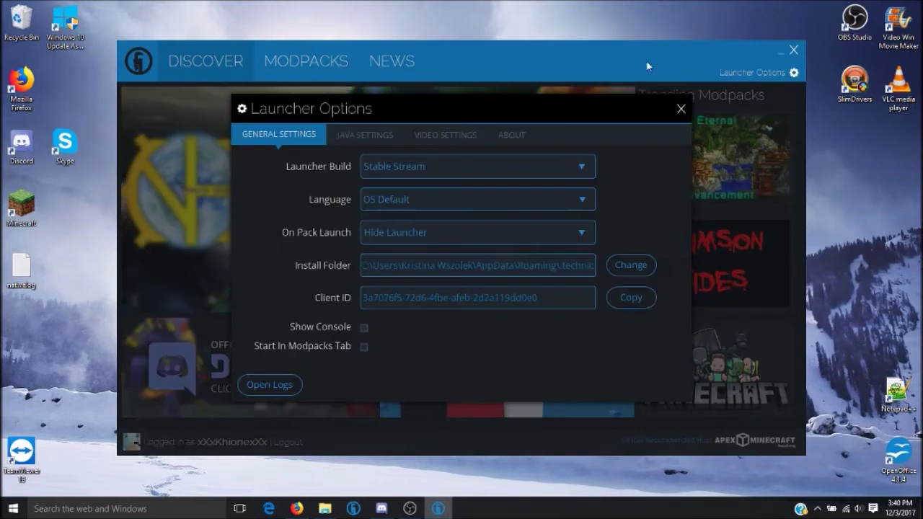
click(345, 133)
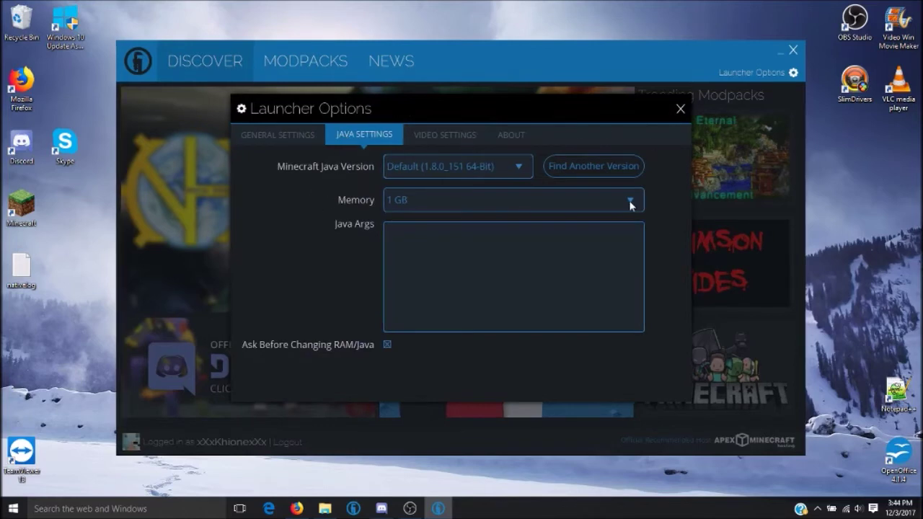
click(631, 205)
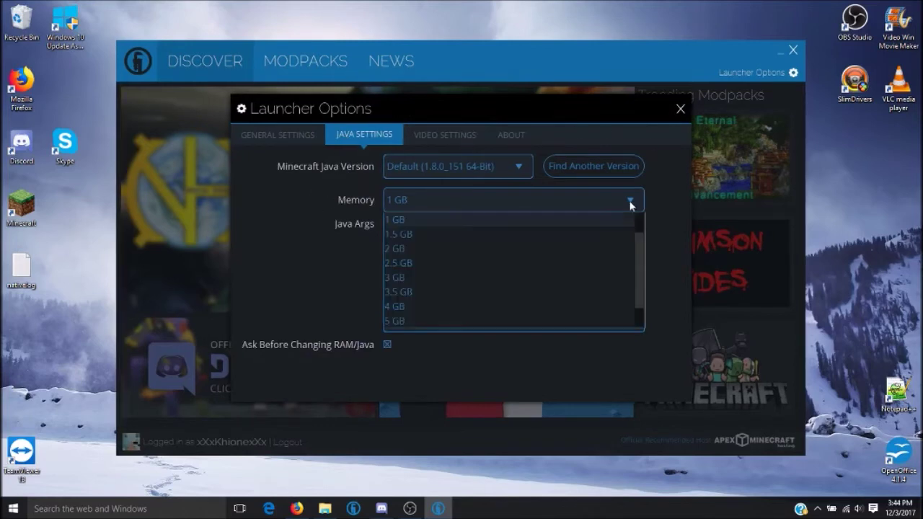
scroll(509, 282, down, 1)
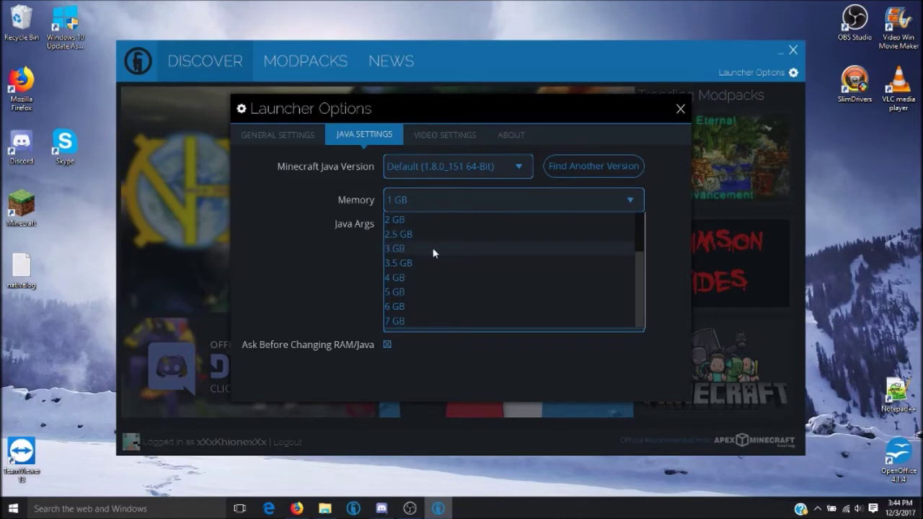
click(470, 279)
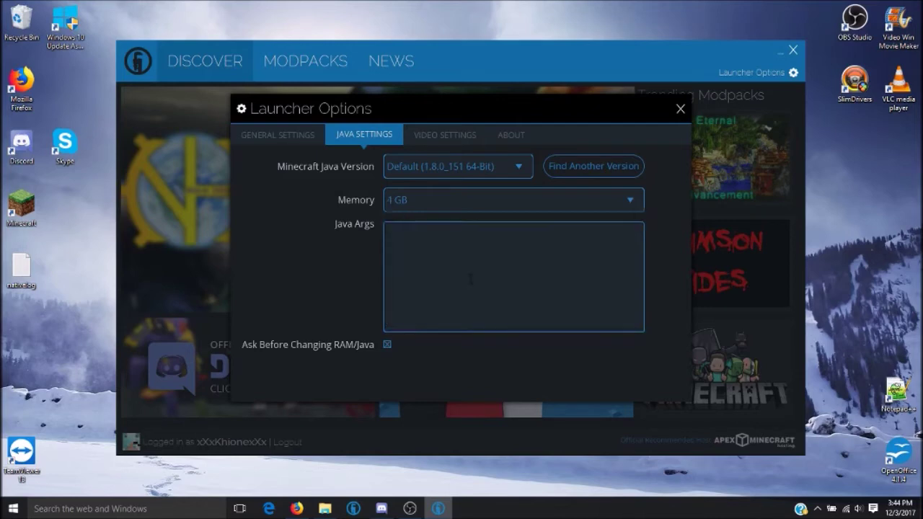
click(680, 108)
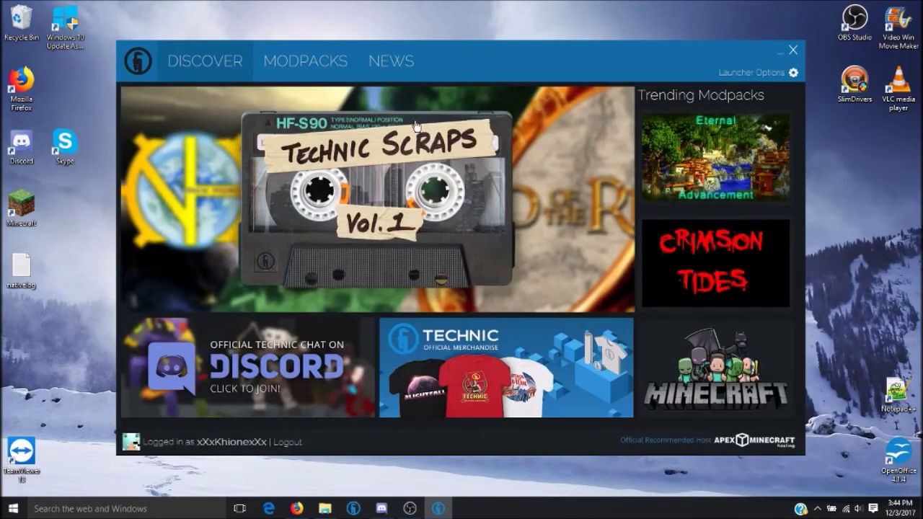
Search the Modpacks tab for 'Pixelmon' to bring up Pixelmon Generations Official
click(309, 56)
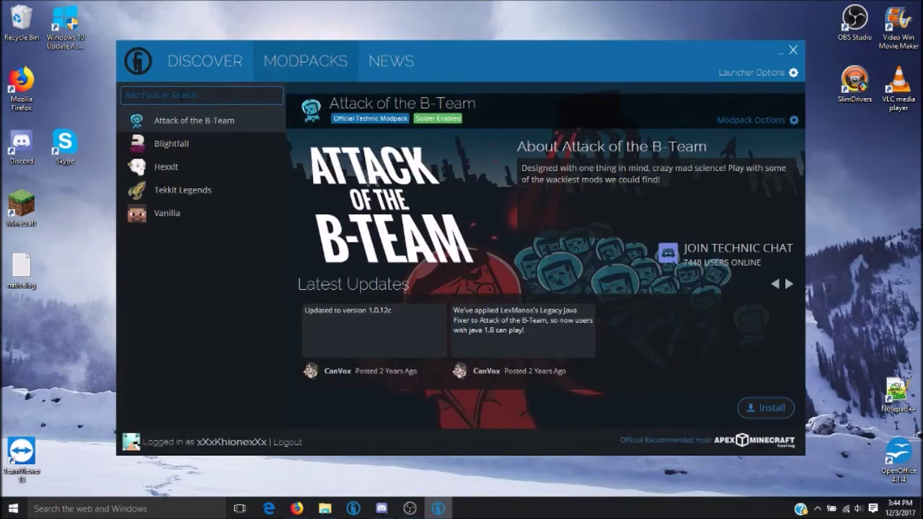
click(145, 95)
text(Pixelmon Generations)
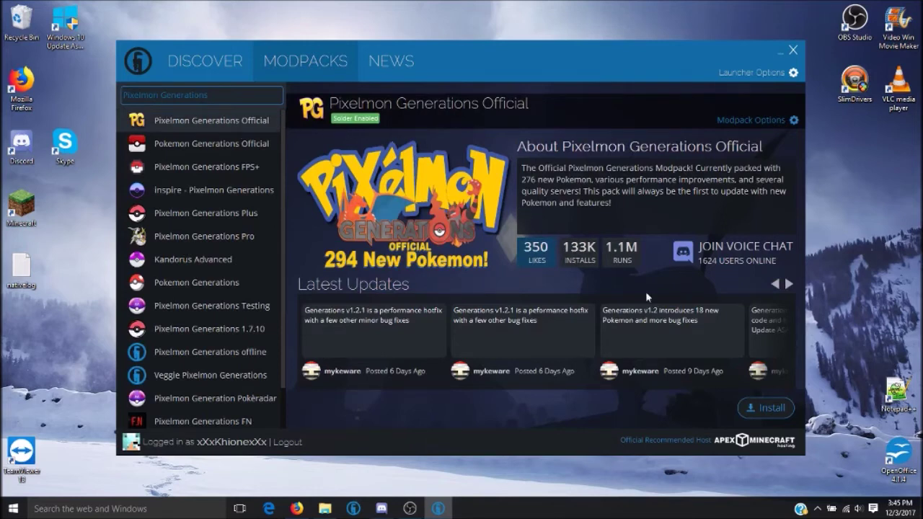
Install the Pixelmon Generations Official modpack (version 1.2.1) and launch it
click(768, 408)
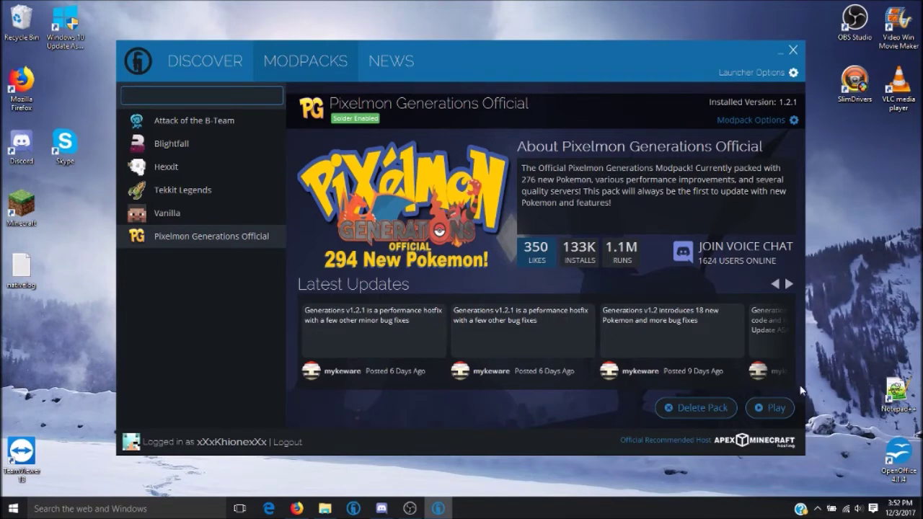
click(772, 409)
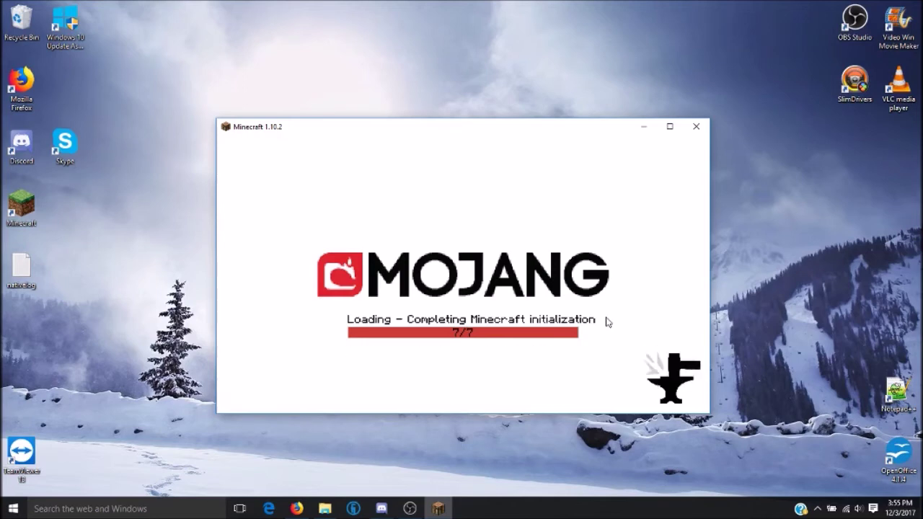
Maximize Minecraft, open the refreshed Multiplayer server list and scroll down to PokeCrafts
click(670, 127)
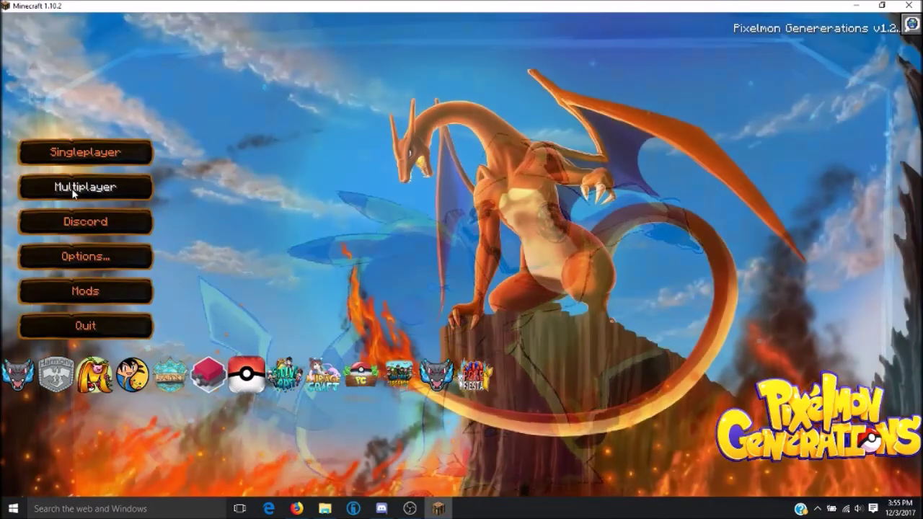
click(137, 188)
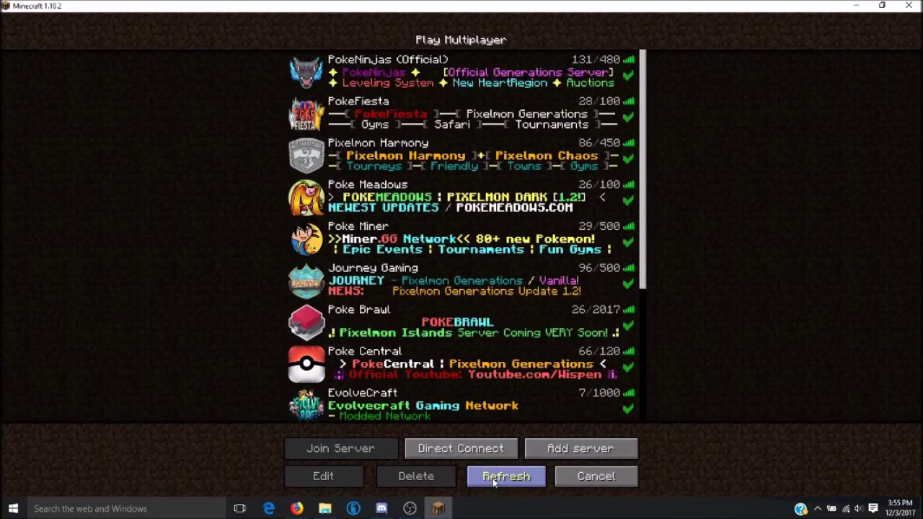
click(494, 477)
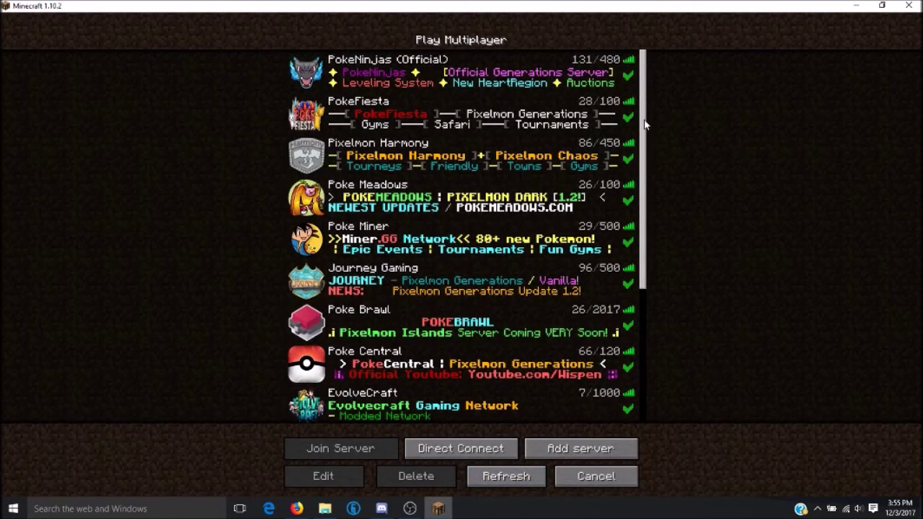
scroll(645, 124, down, 1)
scroll(646, 124, down, 1)
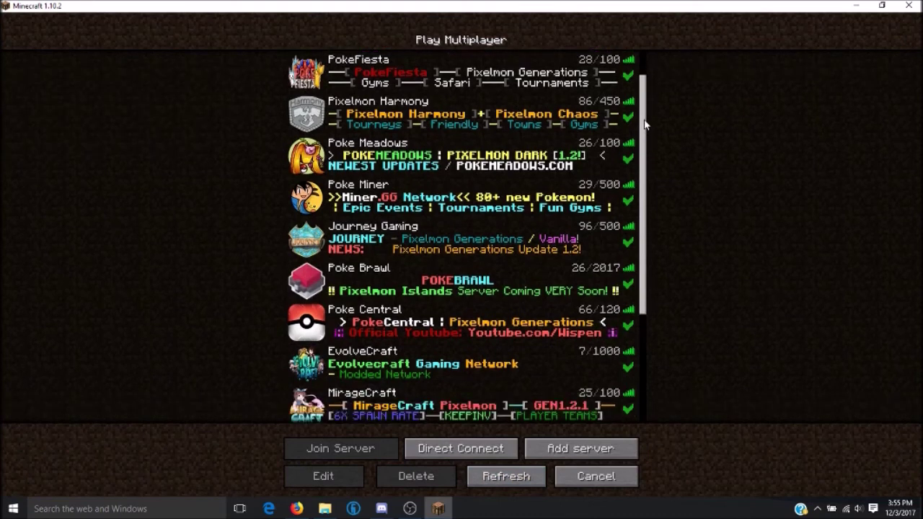
scroll(646, 124, down, 2)
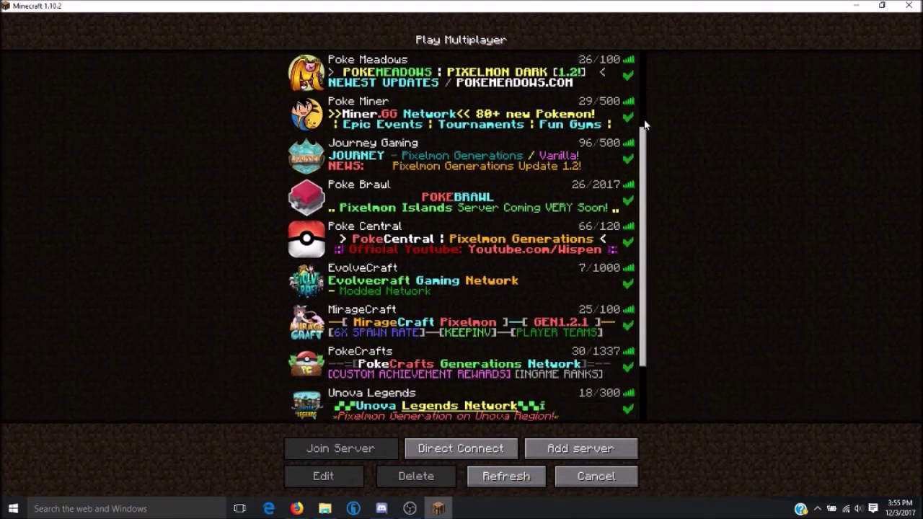
scroll(645, 124, down, 3)
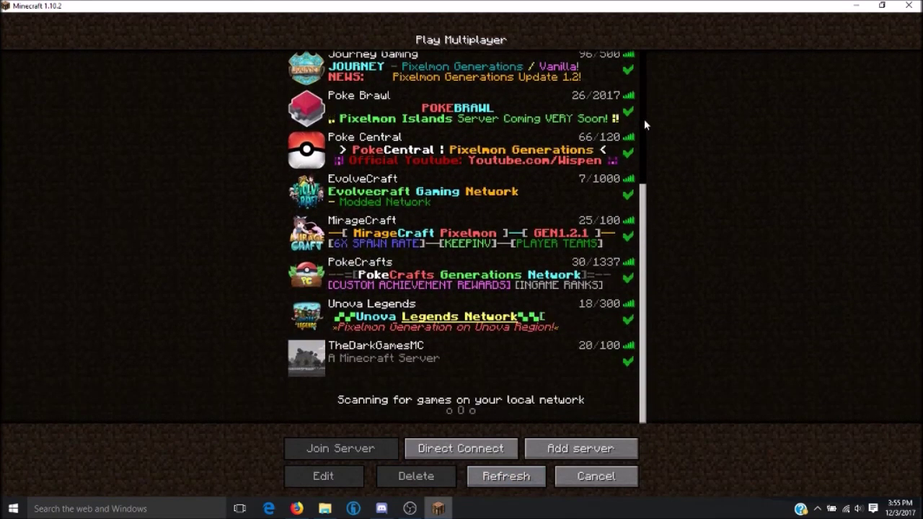
mouse_move(319, 274)
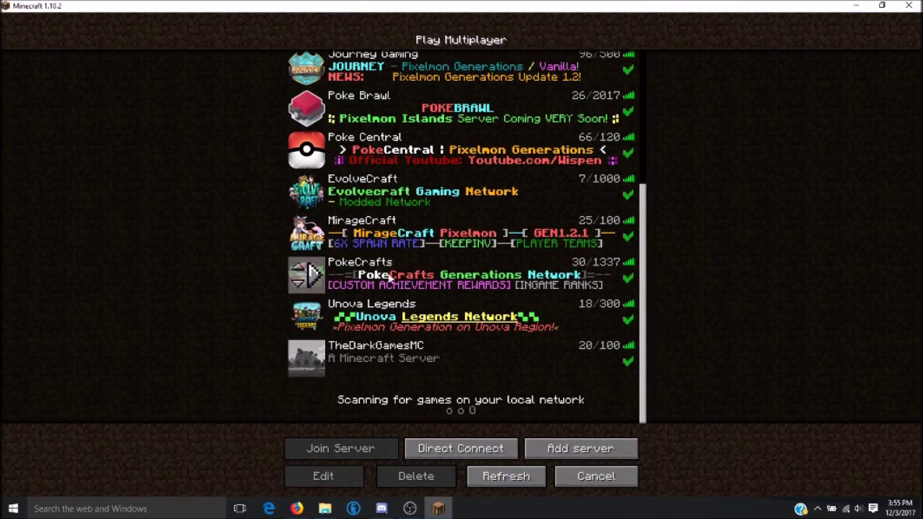
Join the PokeCrafts server from the multiplayer list
click(389, 276)
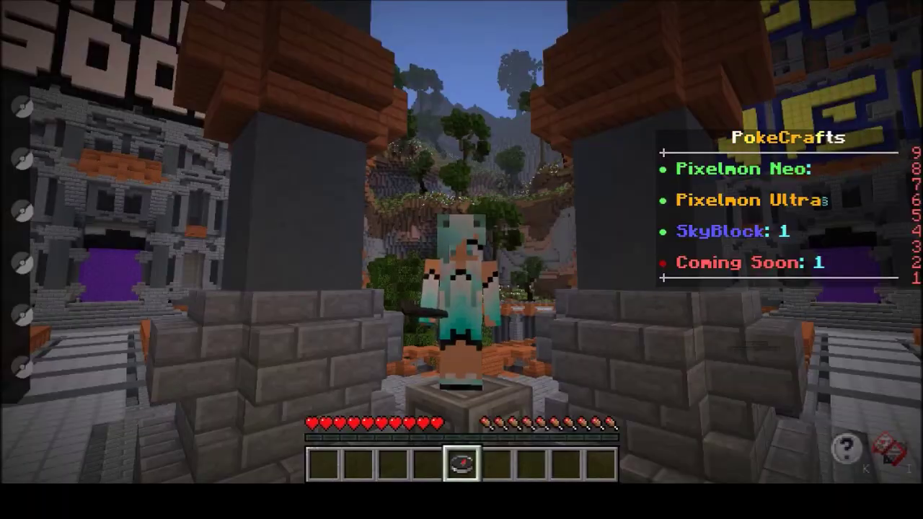